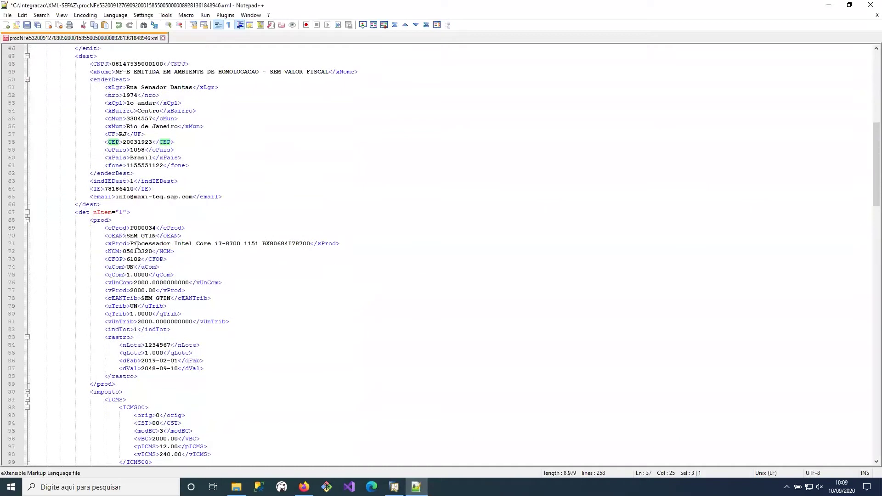
Step: Examine the invoice XML's product fields, the nLote batch number and the infAdProd additional product information
double_click(114, 244)
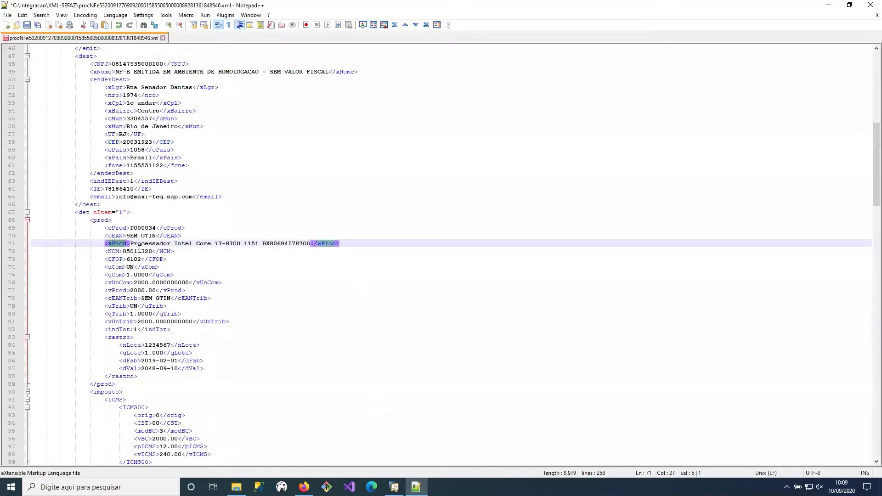
double_click(119, 236)
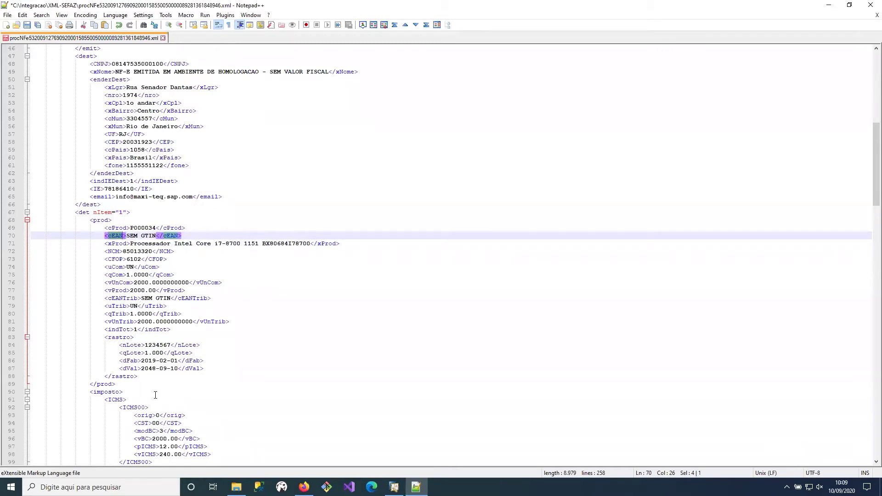
double_click(153, 344)
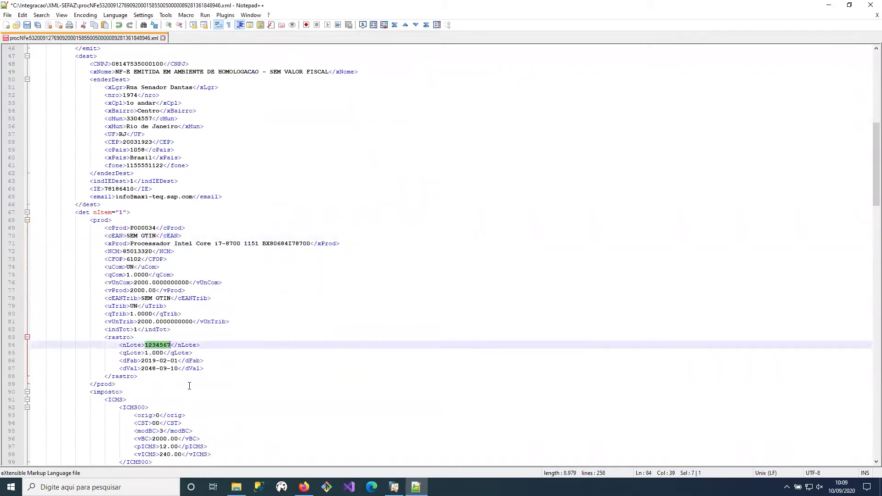
scroll(261, 408, down, 4)
scroll(261, 408, down, 18)
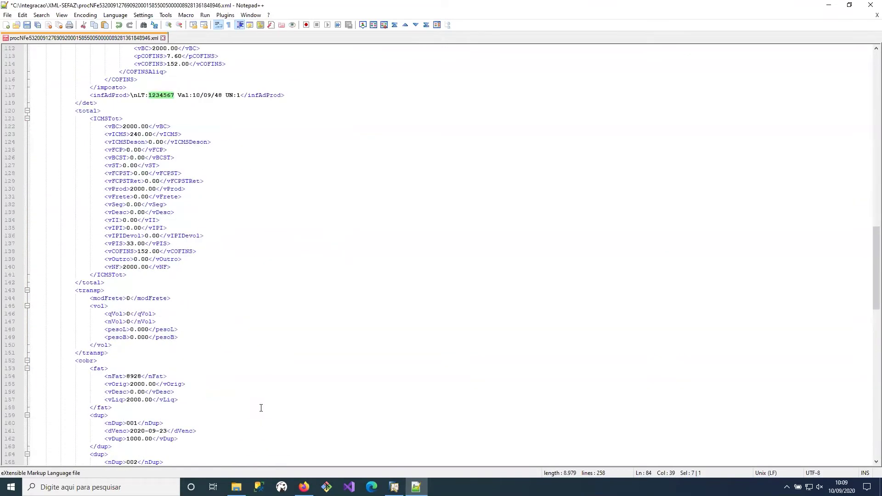
scroll(261, 408, up, 6)
click(112, 239)
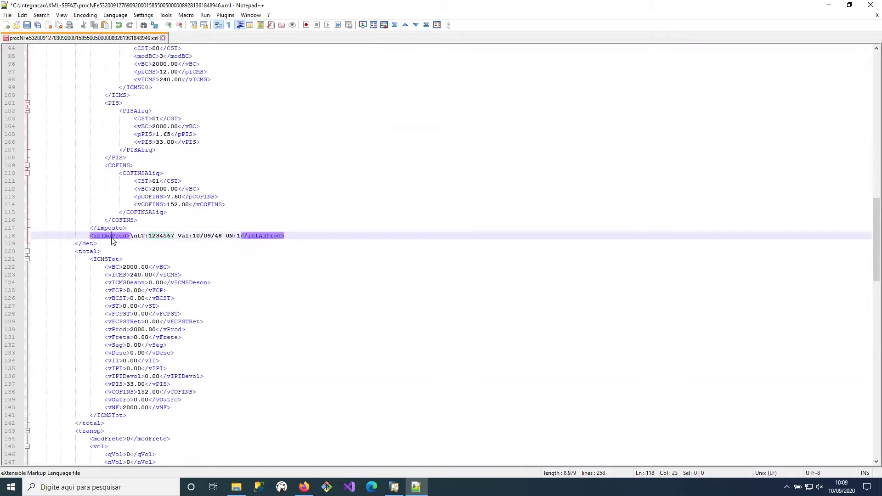
double_click(112, 239)
double_click(266, 236)
click(395, 249)
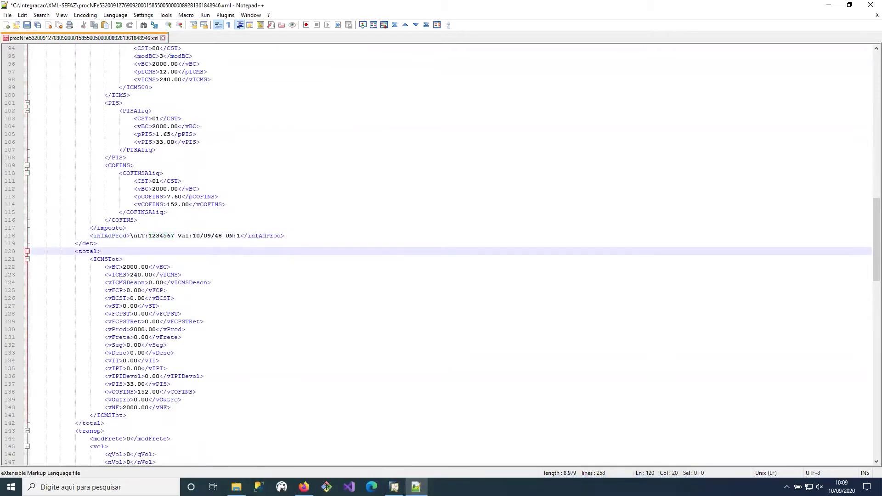
Step: Switch to SAP Business One and review the B1SYS_IVAST user field's XPath and the general document receipt settings
click(394, 487)
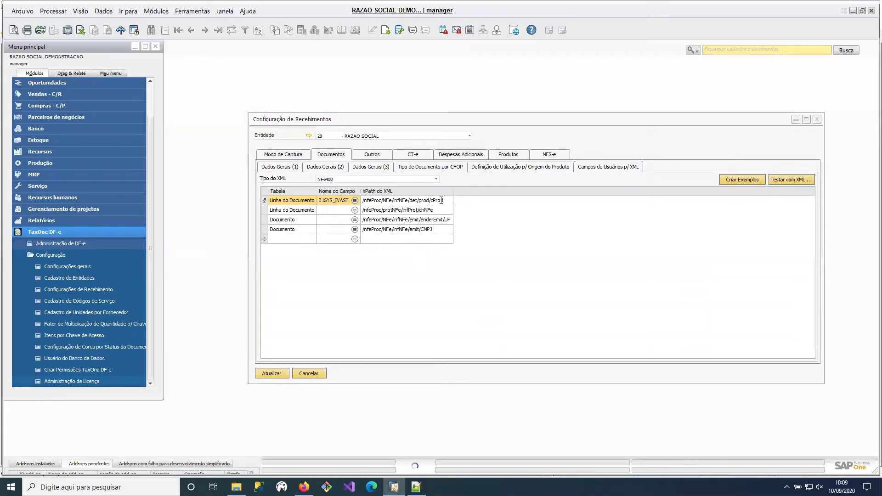
drag(442, 200, 358, 202)
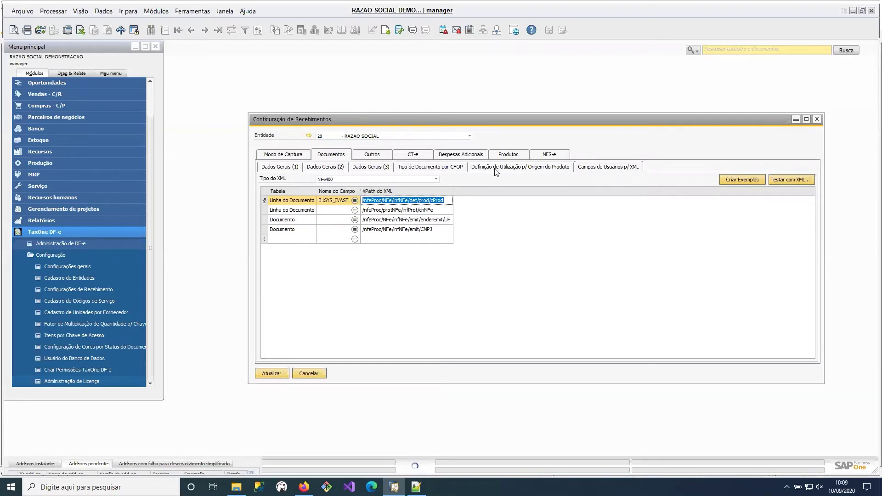
click(539, 167)
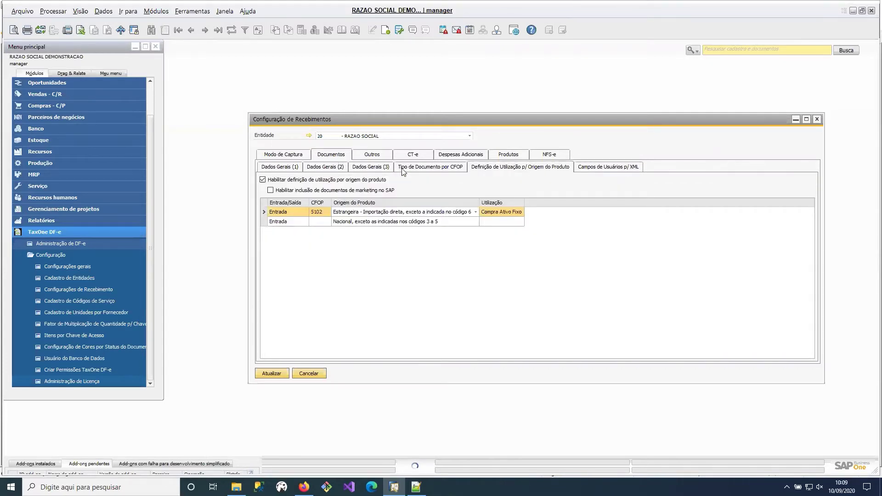
click(373, 167)
click(290, 168)
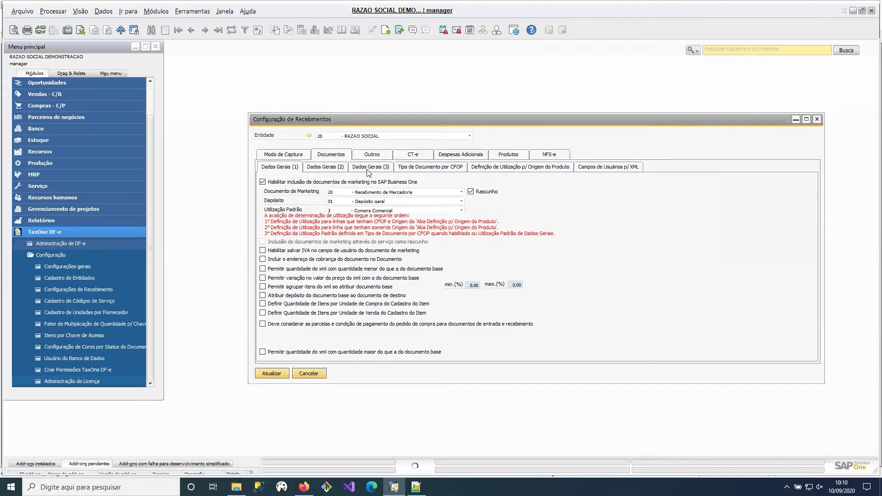
click(324, 168)
click(370, 169)
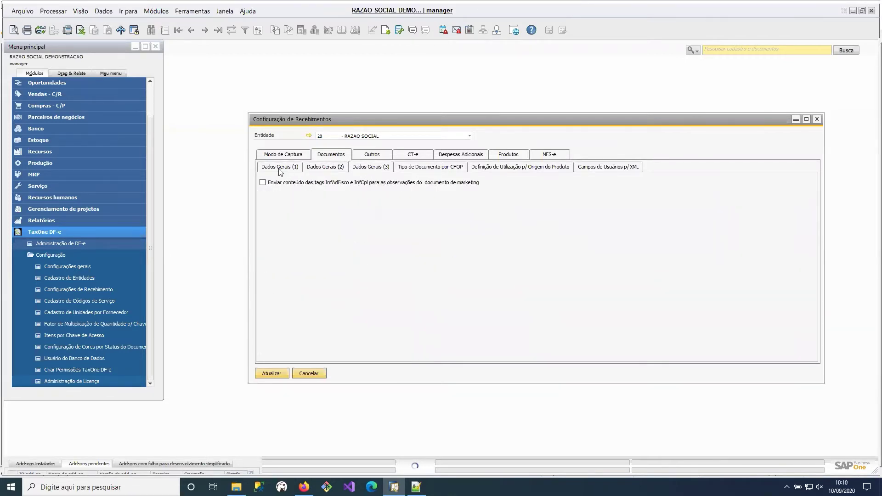
click(281, 169)
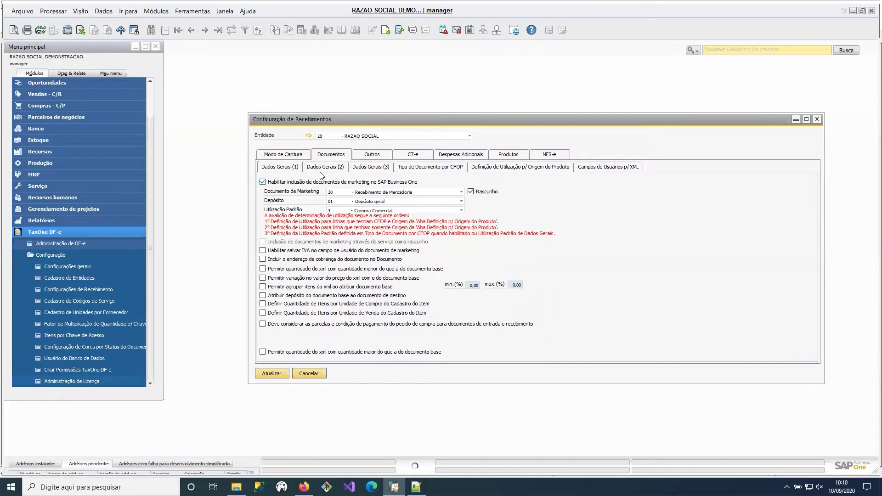
Step: Compare the document type rules per CFOP with the usage definition by product origin
click(415, 169)
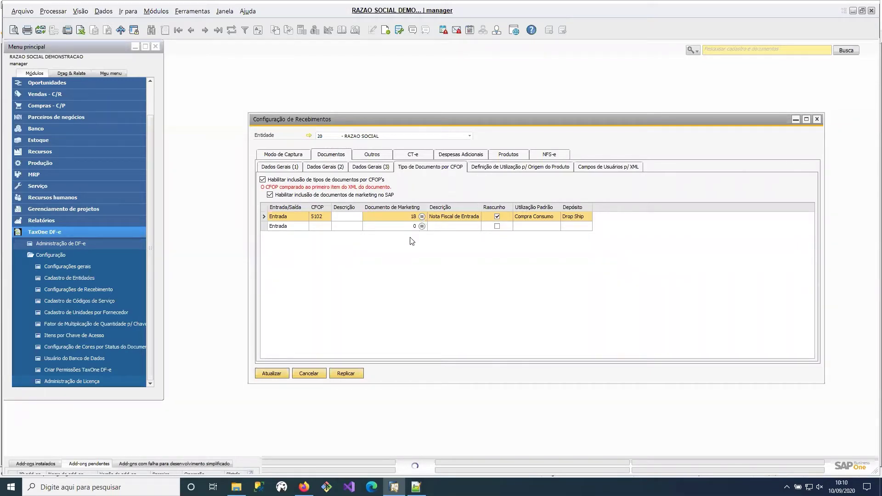
click(497, 173)
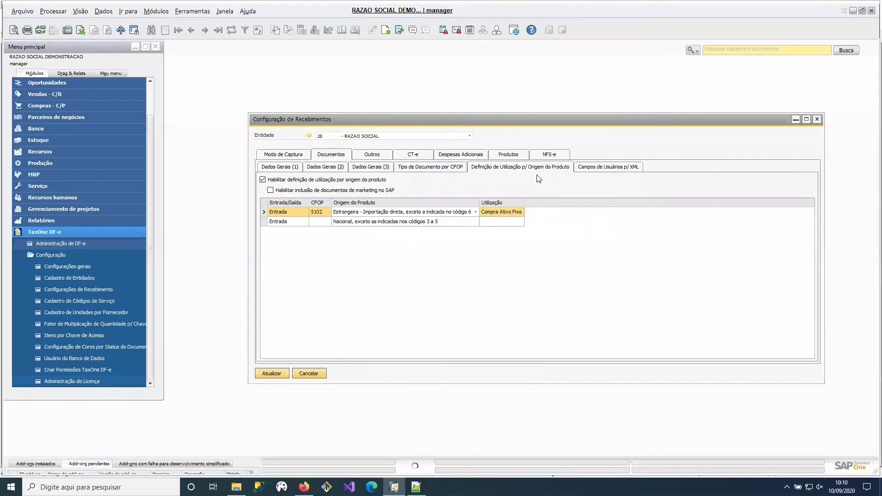
click(435, 168)
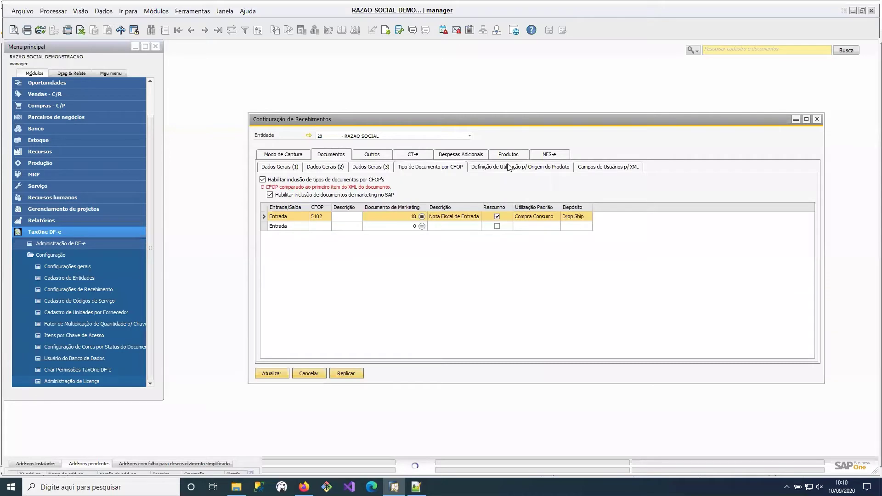
click(491, 167)
click(452, 169)
click(520, 167)
click(536, 172)
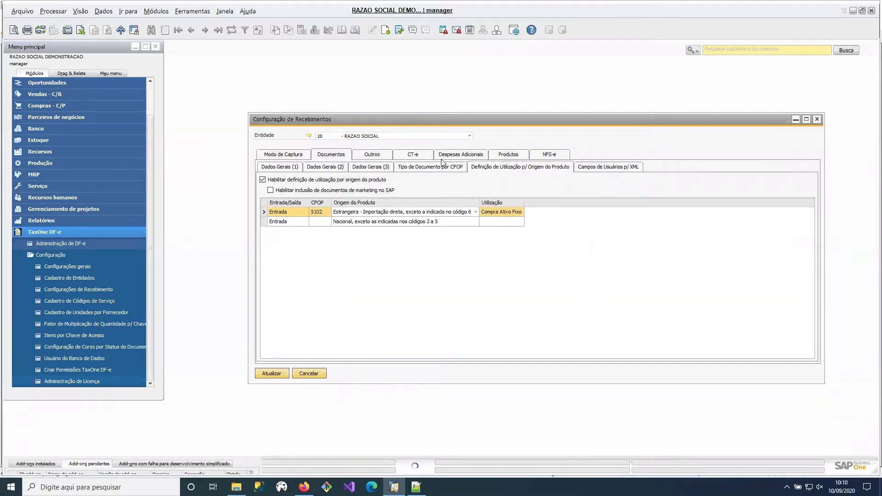
Step: Try the option to include the received file in another company, inspect its entity list, and disable the option again
click(372, 155)
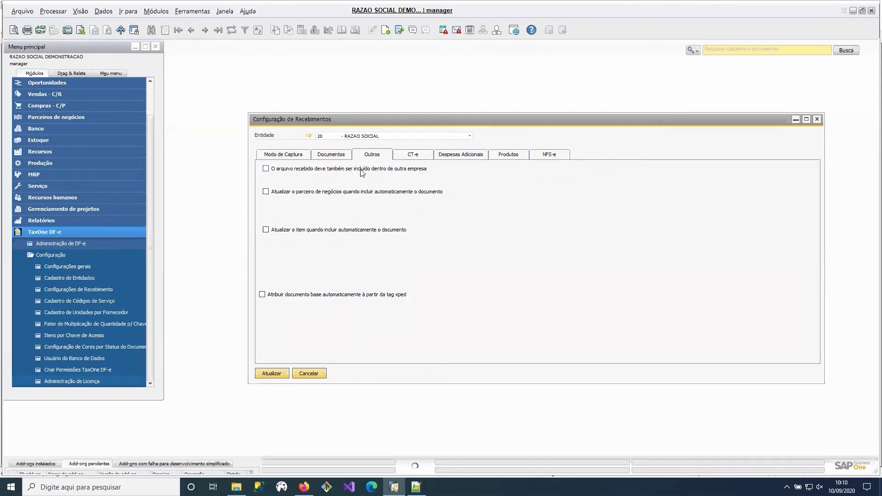
click(363, 170)
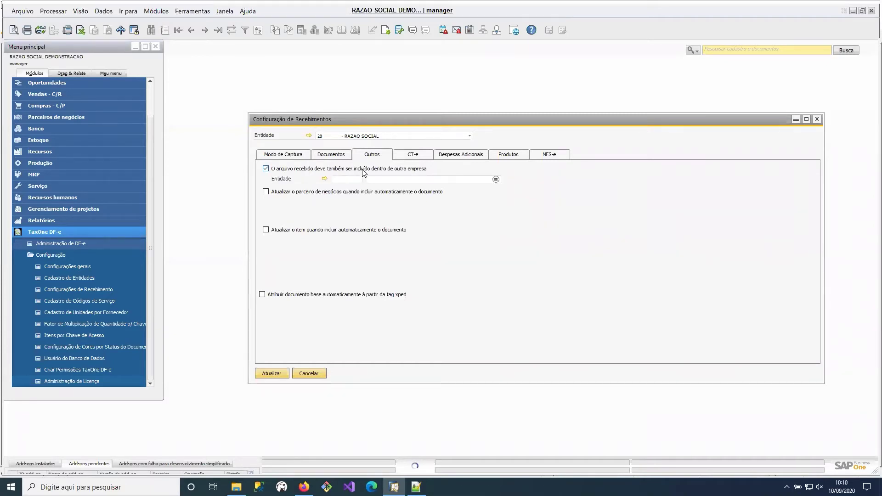
click(495, 180)
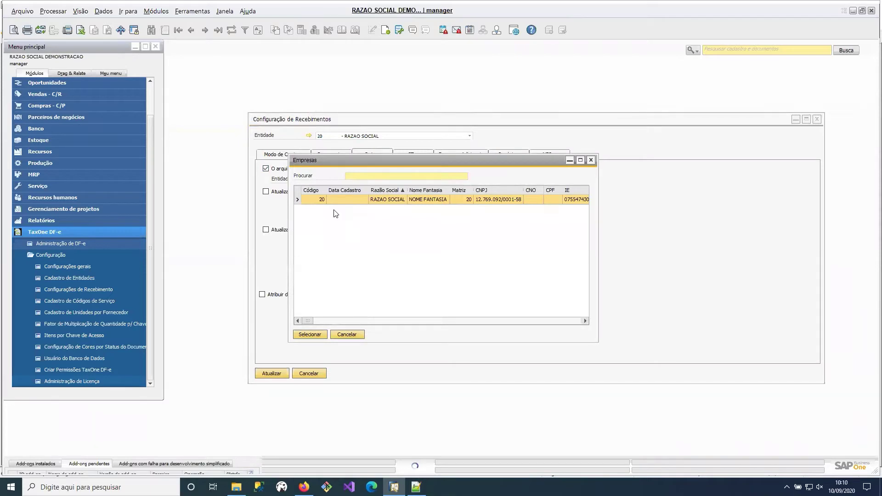
click(350, 335)
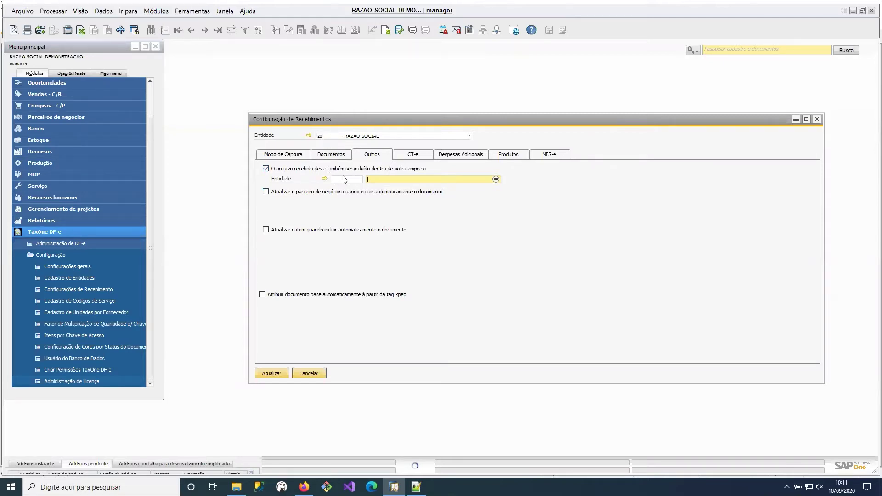
click(300, 169)
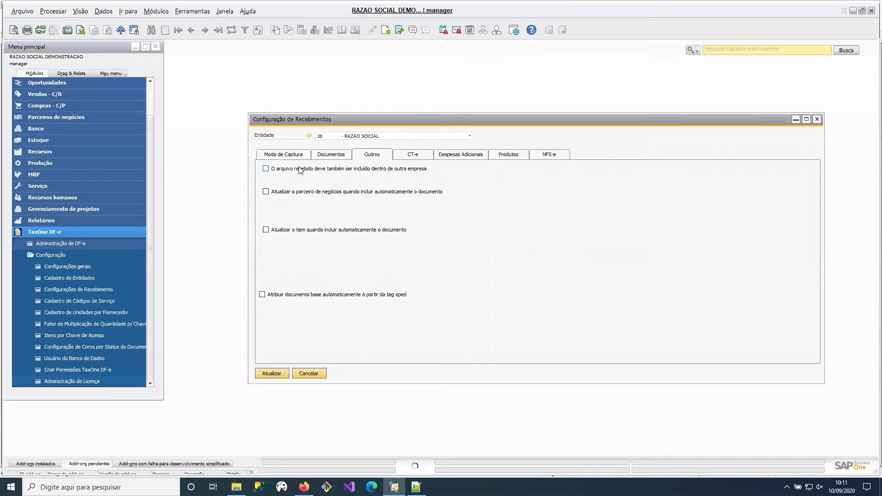
Step: Temporarily enable the automatic business partner update and item update options to inspect their sub-options
click(324, 192)
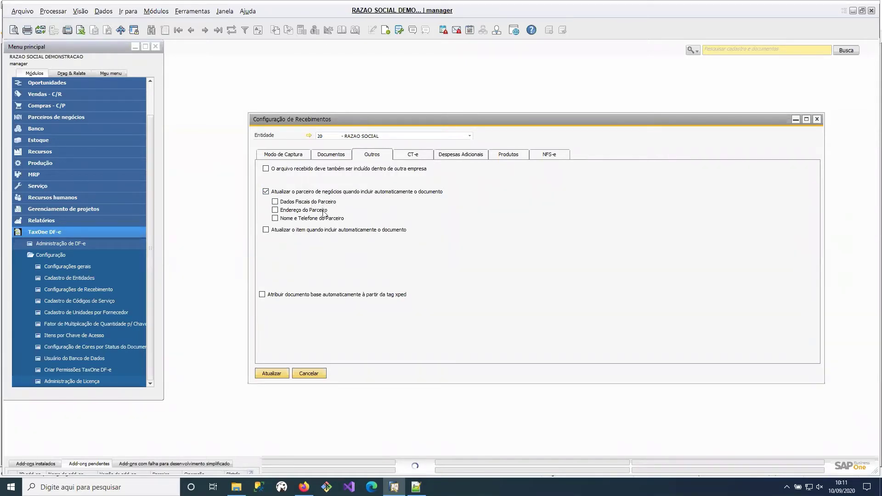
click(305, 193)
click(319, 230)
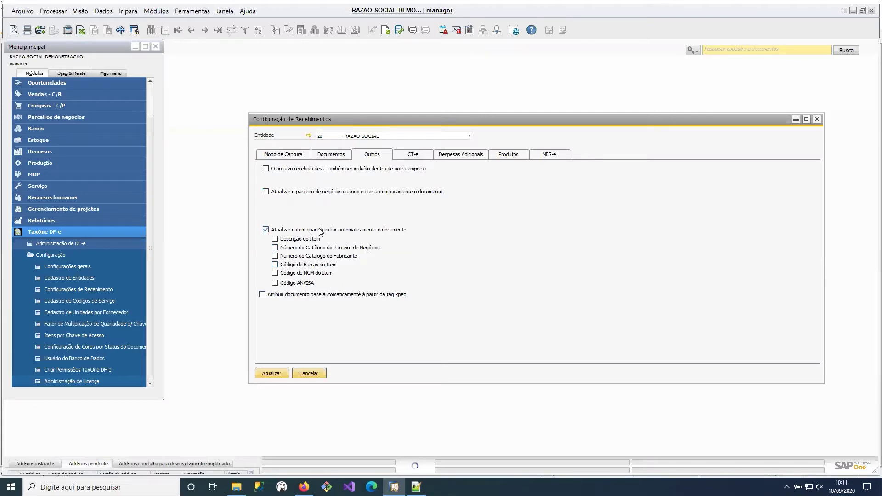
click(338, 231)
Step: Try automatic base document assignment from the xped tag with the nItemPed line number option, rechecking the item update sub-options, and disable it again
click(350, 294)
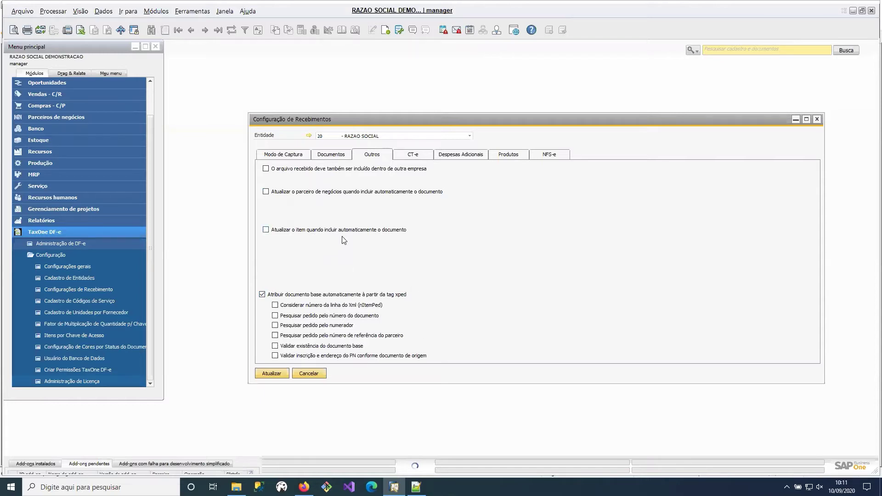
click(393, 231)
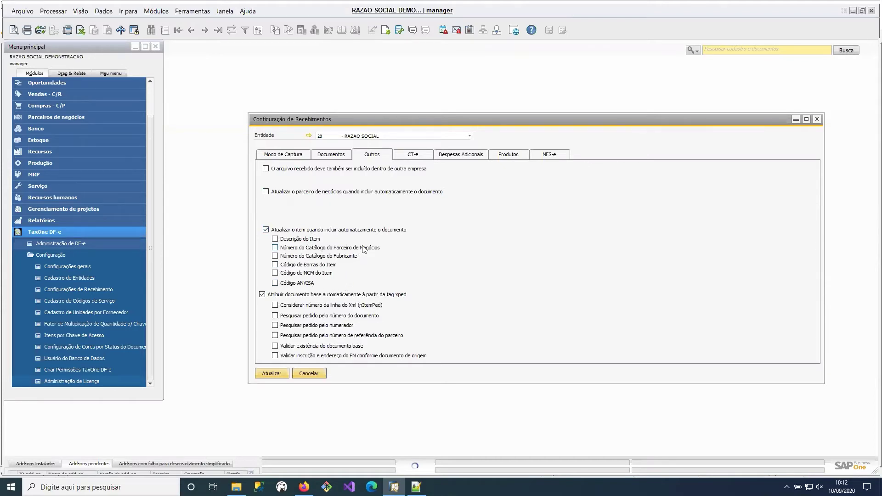
click(288, 231)
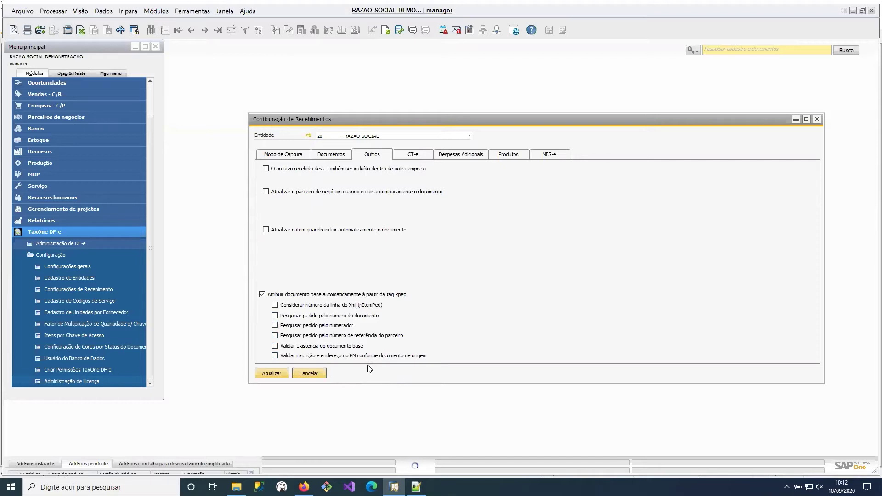
click(404, 296)
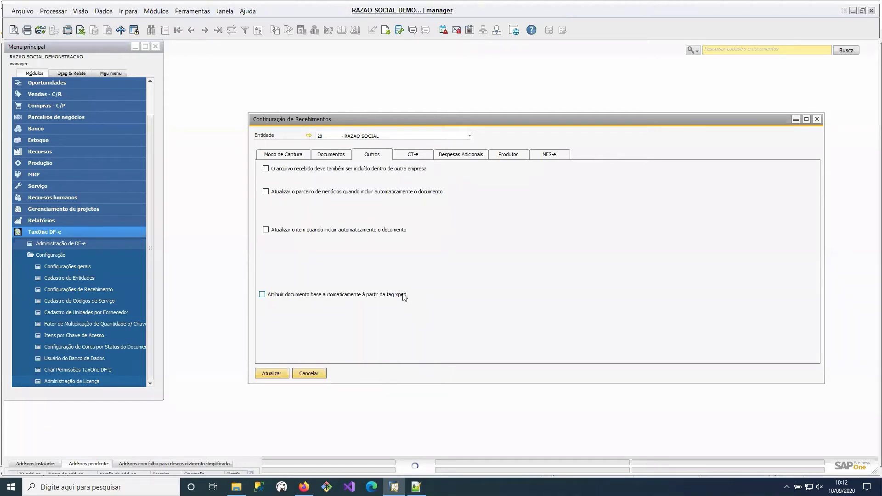
click(404, 296)
click(404, 296)
click(404, 296)
click(334, 307)
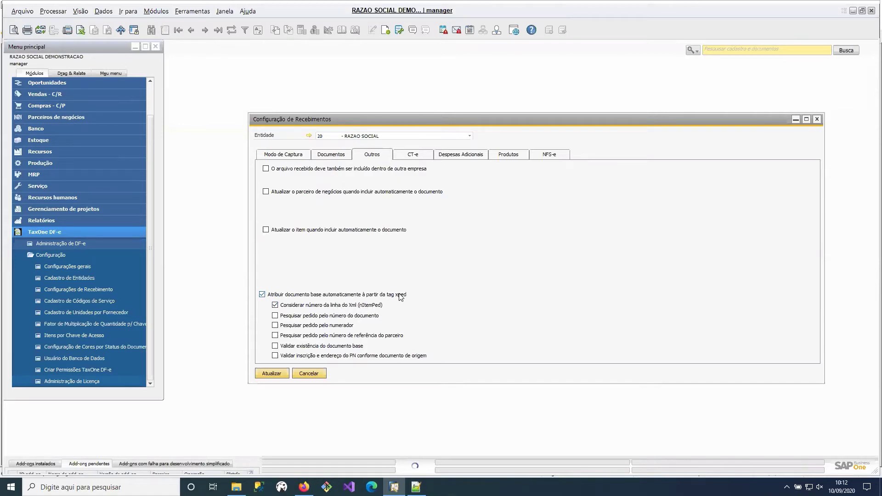
click(385, 299)
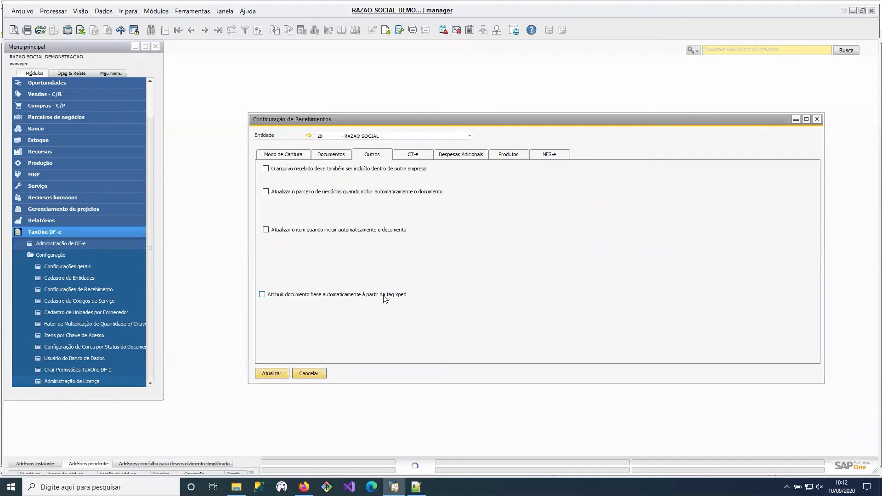
Step: Review the CT-e import settings against the other receipt options, and return to the document settings
click(420, 159)
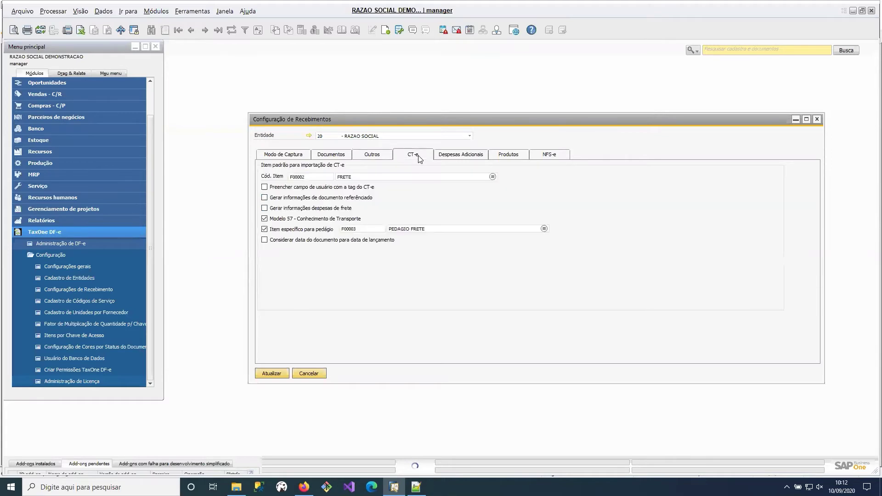
click(377, 156)
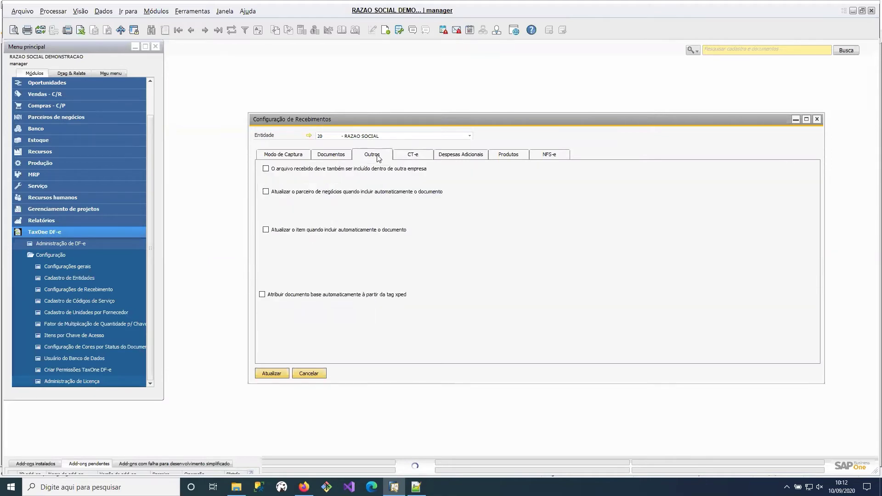
click(419, 159)
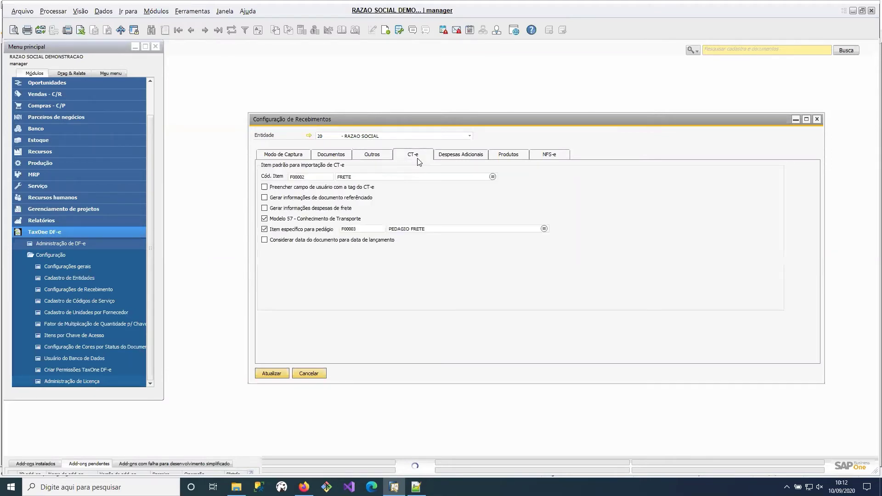
click(379, 155)
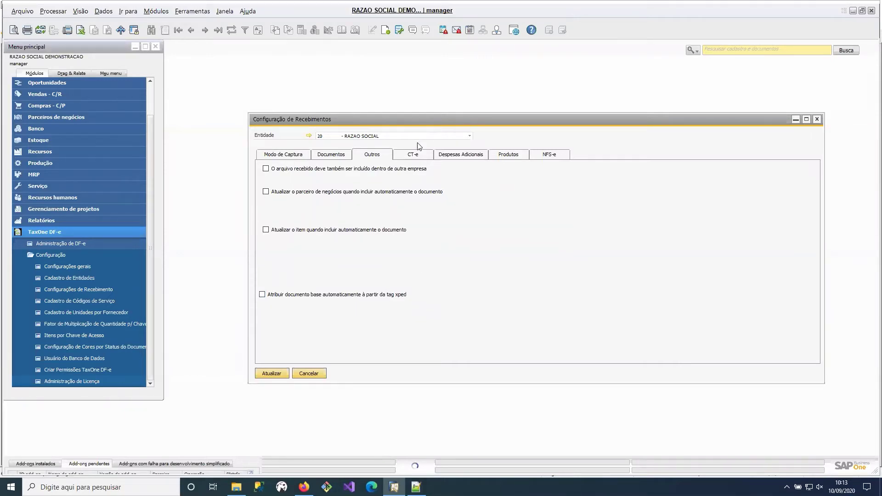
click(406, 151)
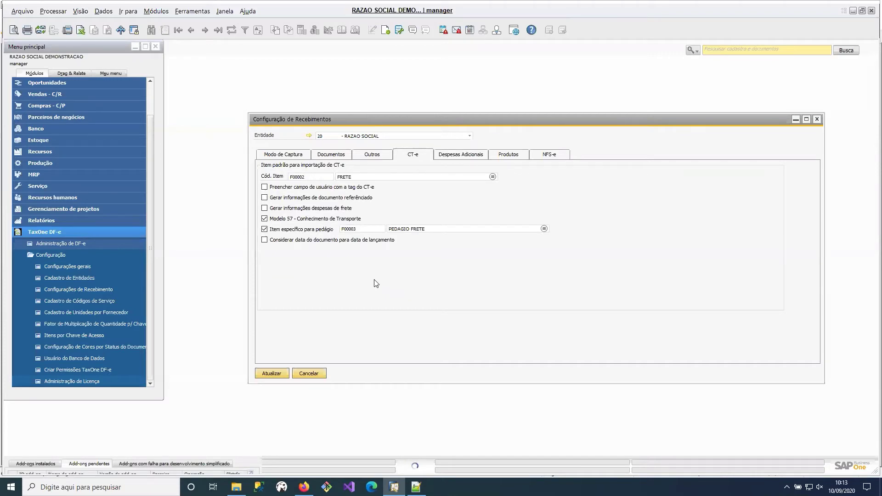
click(331, 155)
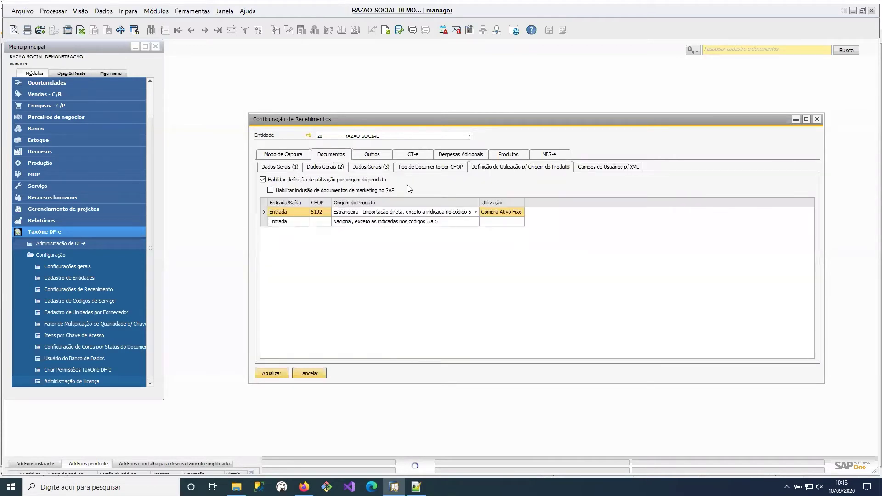
Step: Review the document type rules by CFOP, including the empty second row, and return to the CT-e settings
click(458, 167)
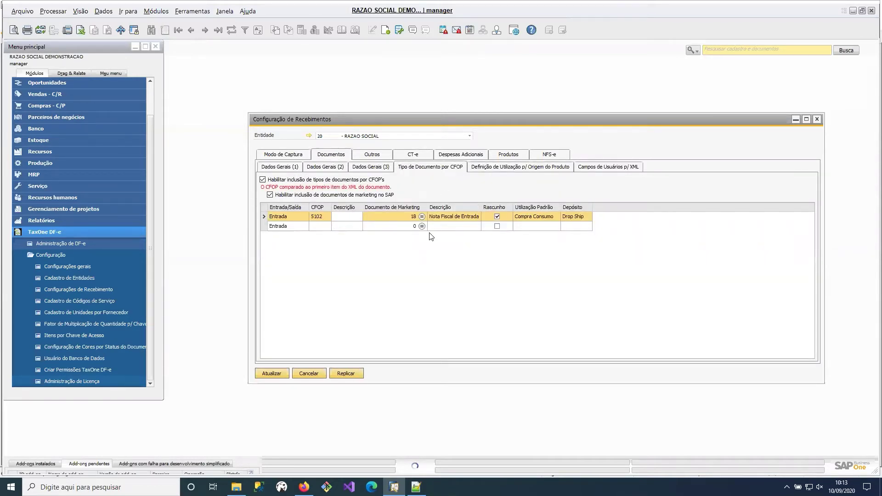
click(322, 226)
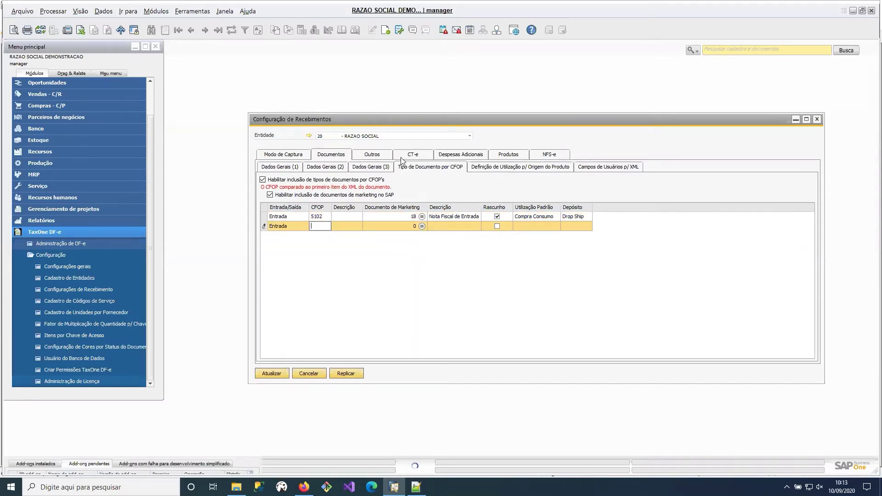
click(420, 157)
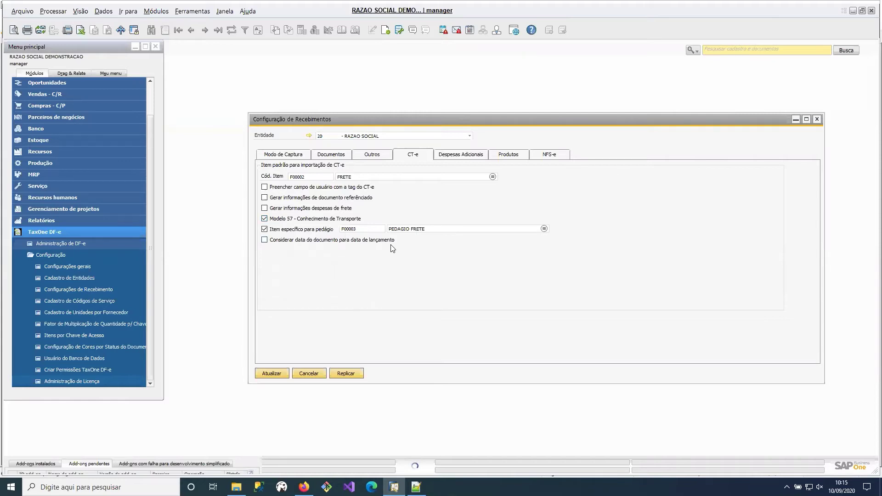
Step: Enable filling a user field with the CT-e tag, checking its blank field name against the NFe400 user field mapping by XML
click(352, 190)
click(404, 187)
click(350, 154)
click(605, 169)
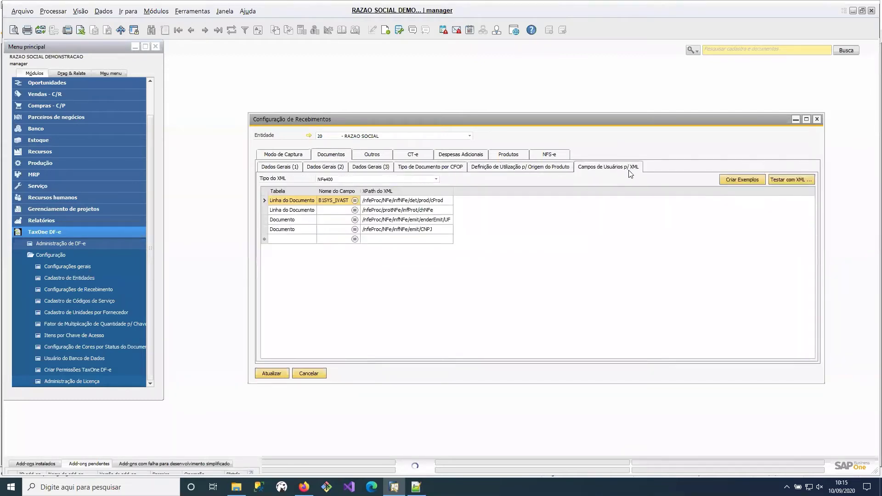
click(411, 156)
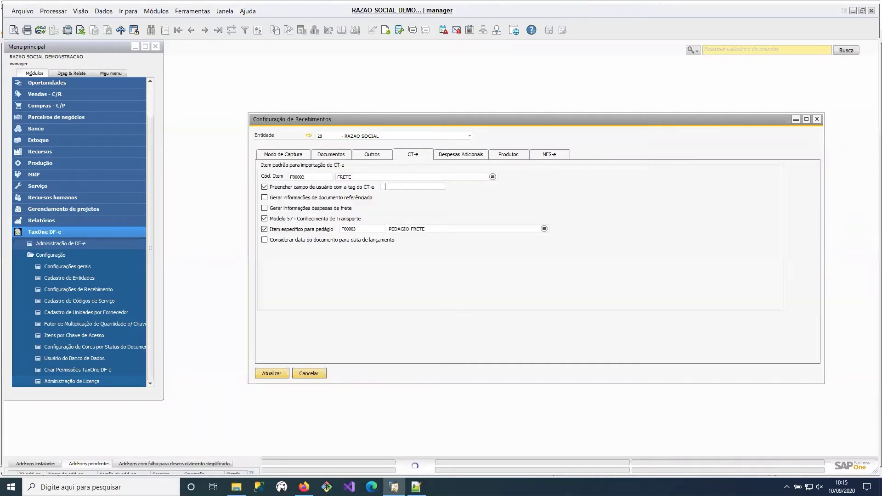
click(410, 188)
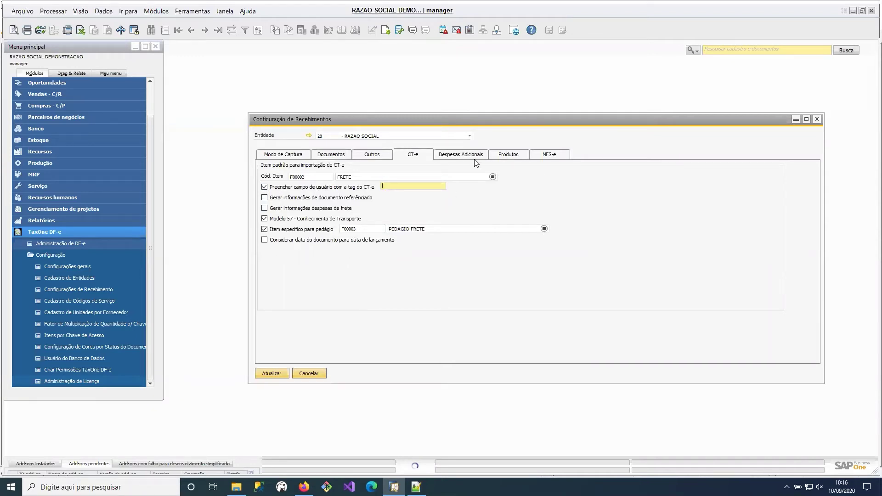
click(330, 156)
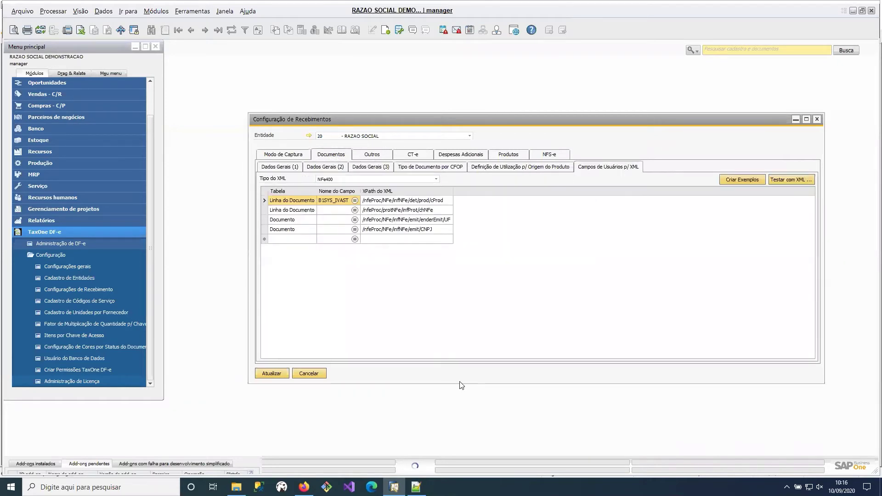
click(411, 155)
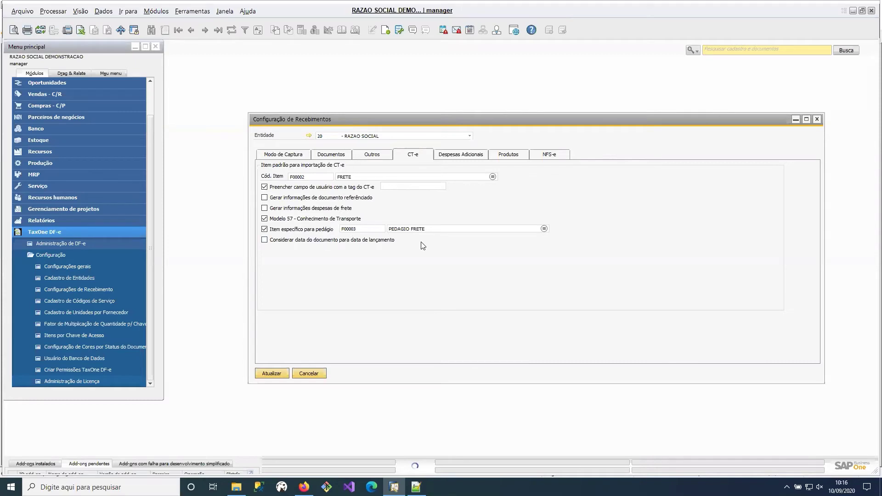
key(super+a)
click(508, 216)
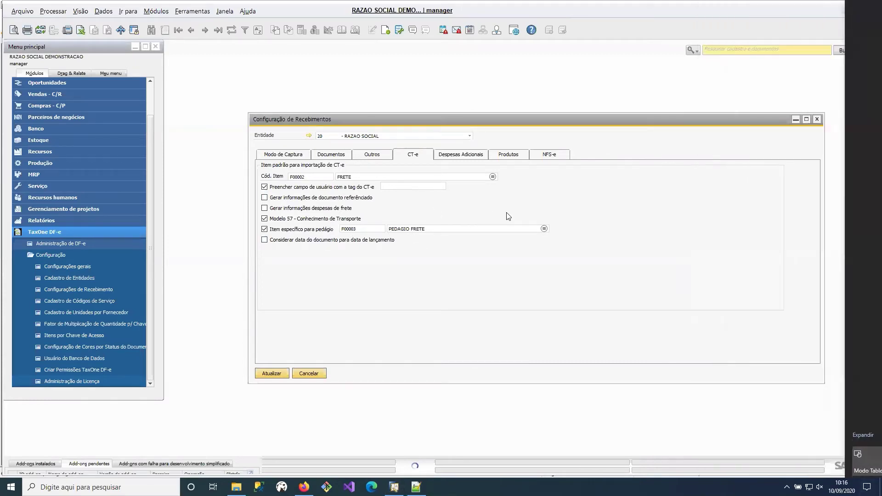
key(super+a)
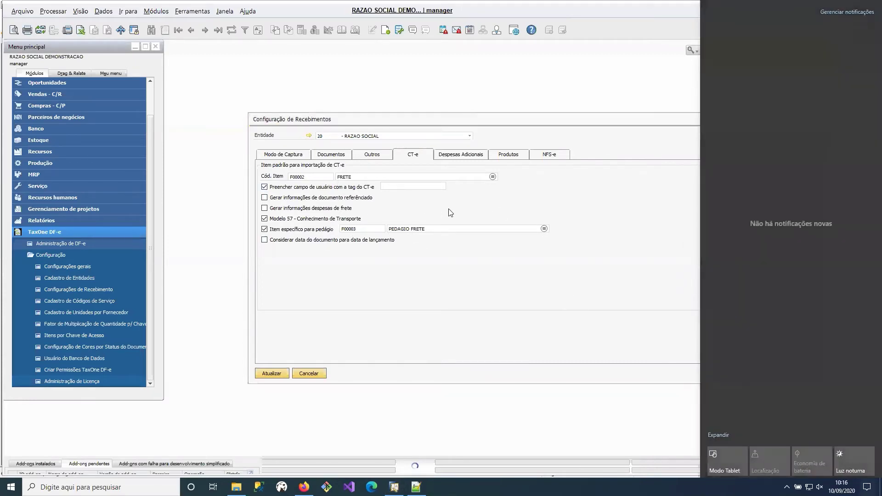
click(450, 210)
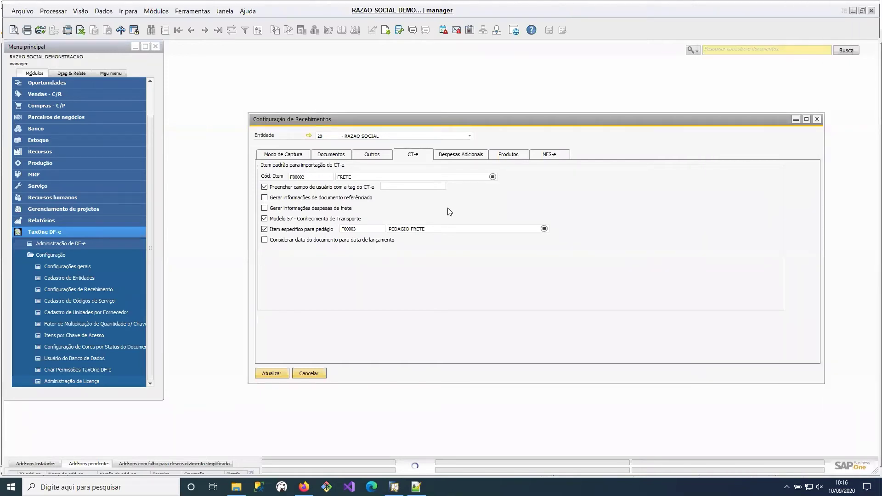
Step: Check the entity list and browse the items available as the default item for CT-e import
drag(315, 176, 254, 176)
click(331, 137)
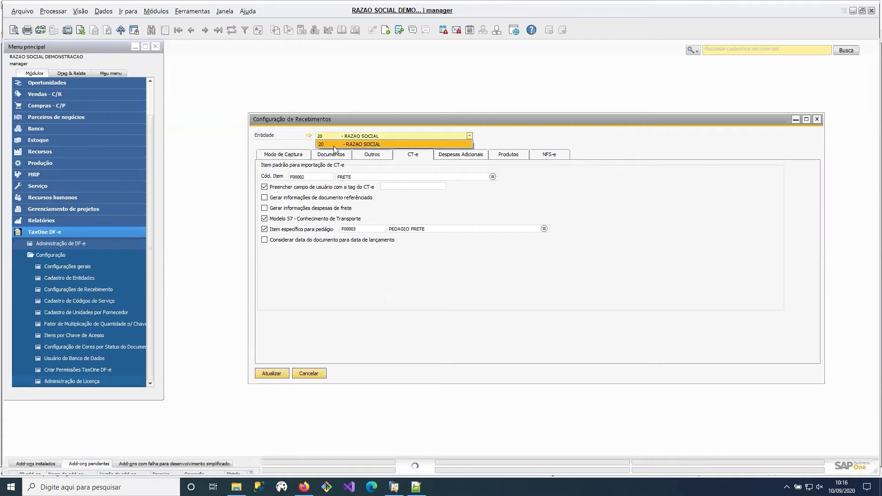
click(421, 209)
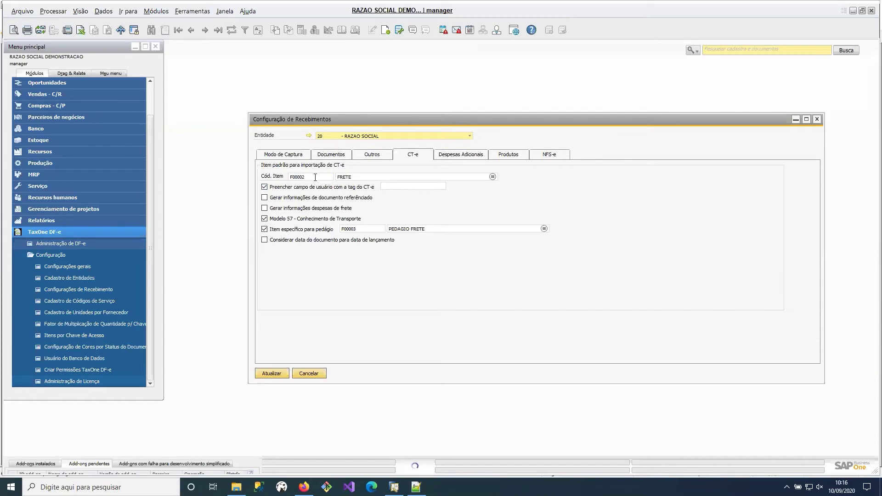
click(492, 177)
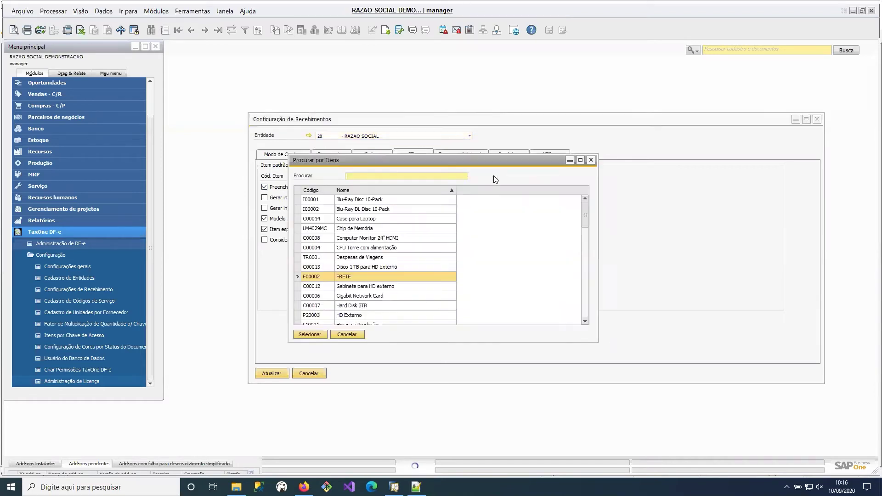
scroll(496, 306, down, 5)
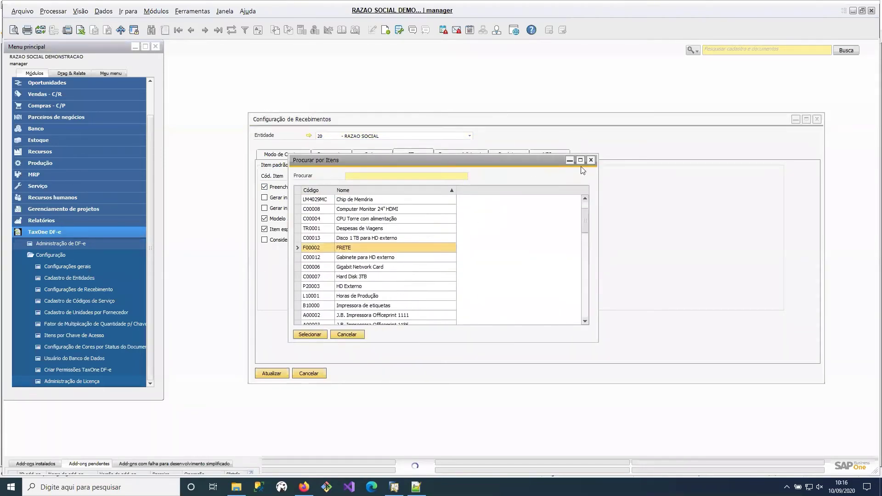
click(591, 161)
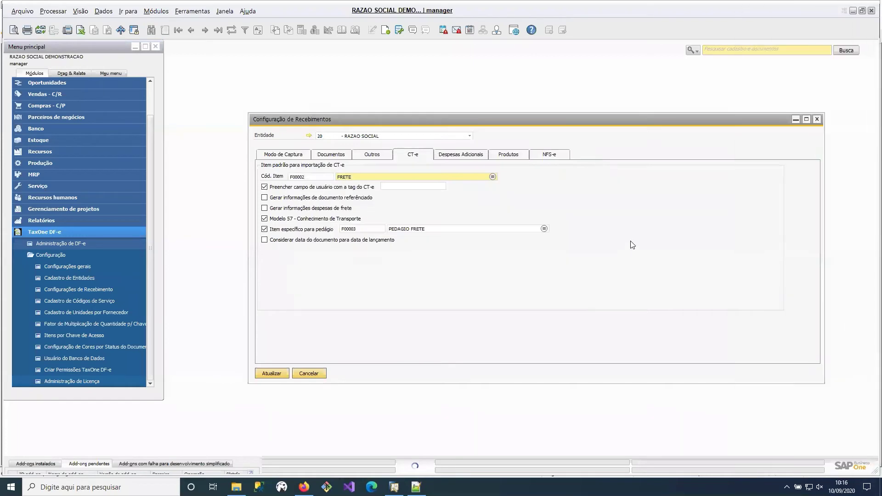
key(super+a)
click(510, 205)
click(493, 177)
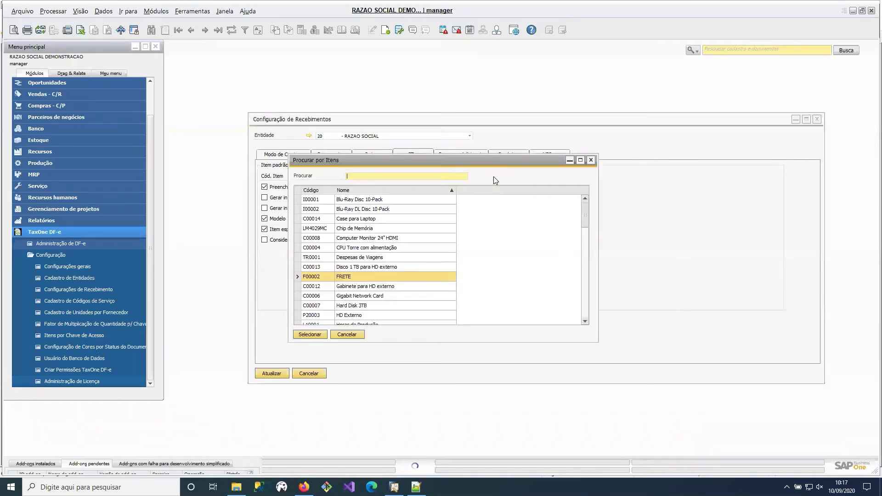
mouse_move(587, 211)
mouse_down()
mouse_move(582, 292)
mouse_move(587, 200)
mouse_up()
click(590, 161)
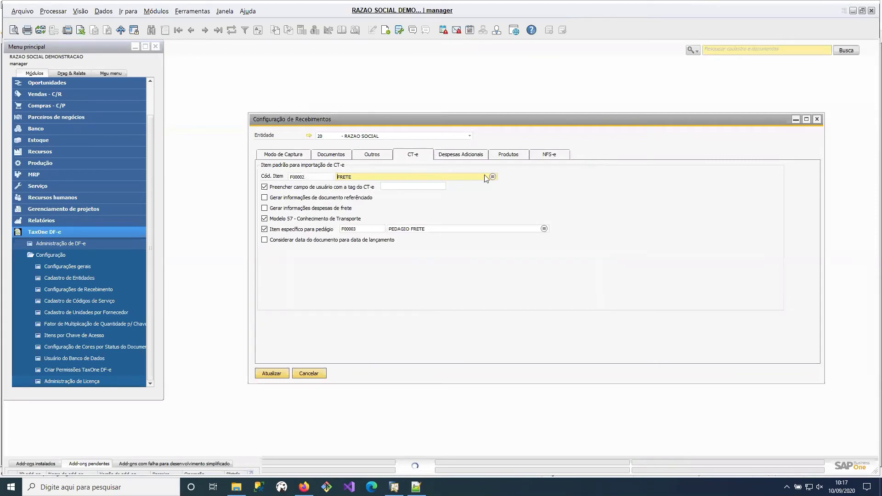
Step: Open the additional expenses settings and inspect the expense codes offered for freight
click(452, 156)
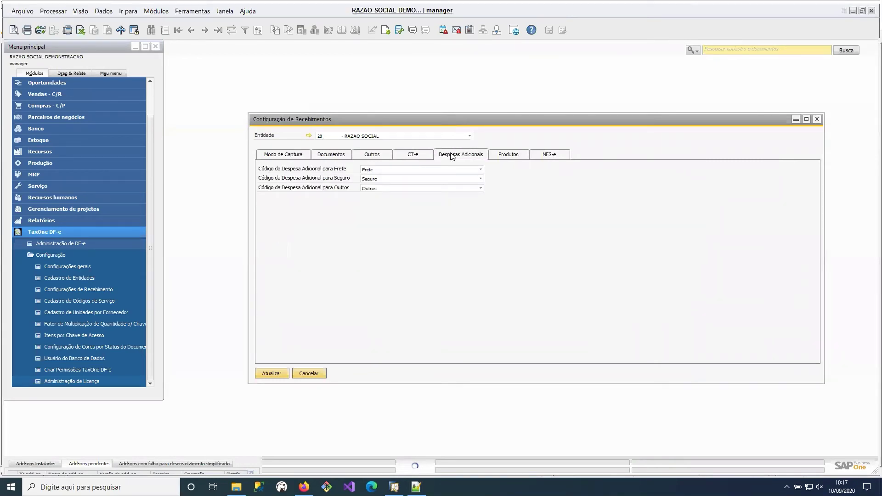
click(422, 170)
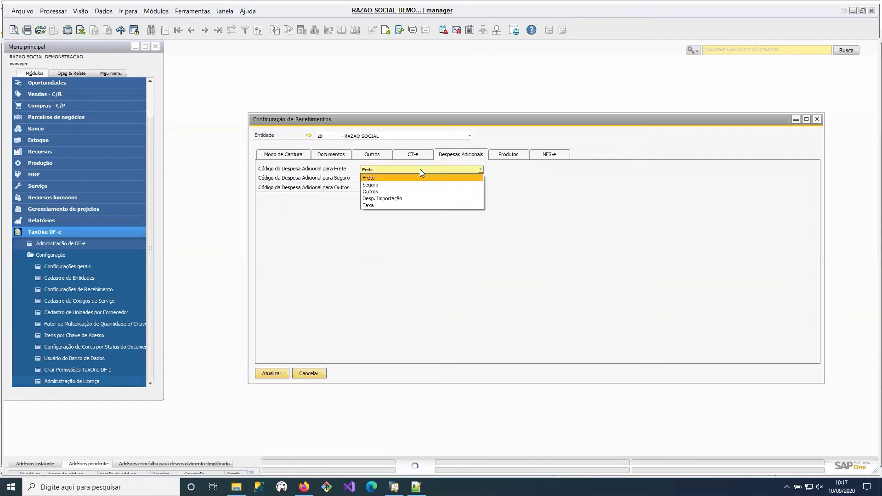
click(420, 169)
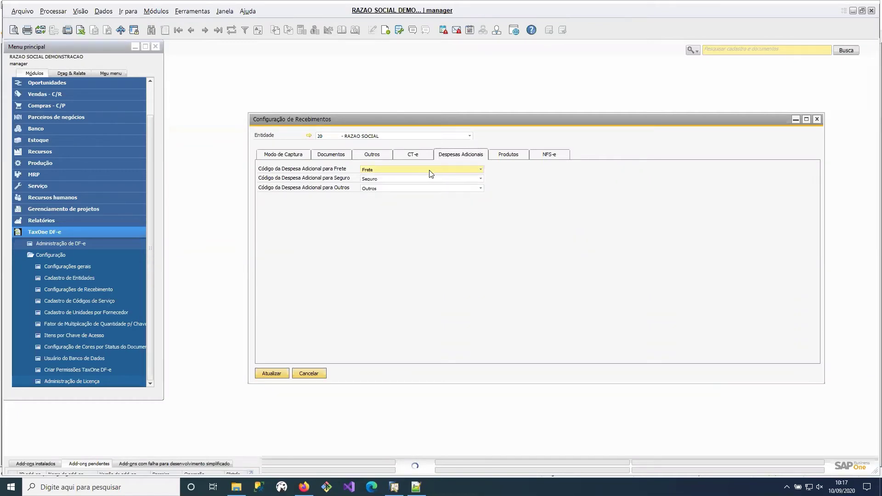
click(429, 169)
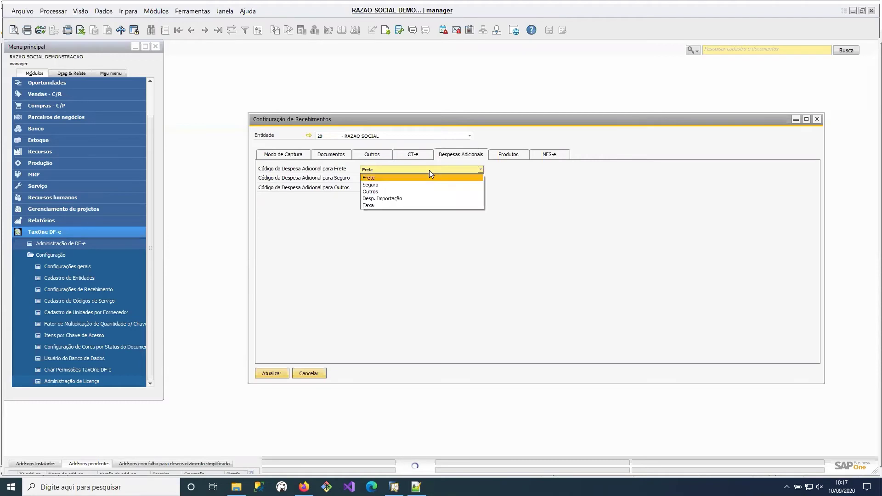
click(429, 170)
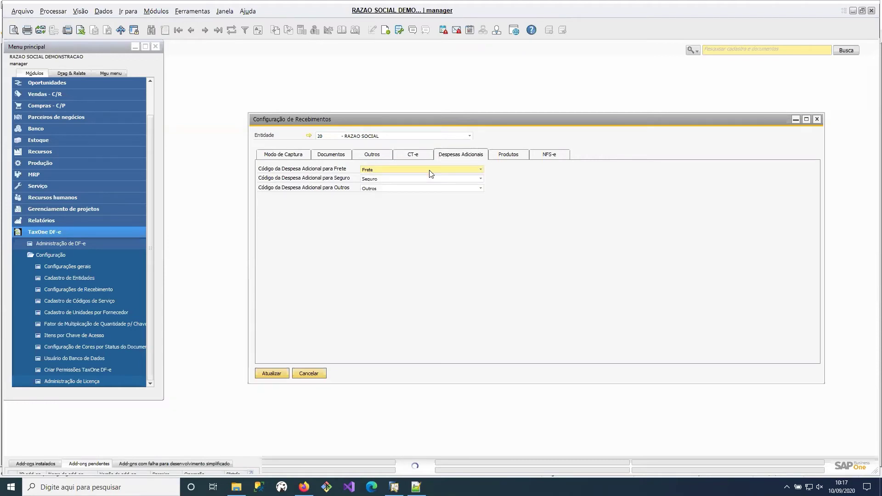
click(429, 171)
click(481, 263)
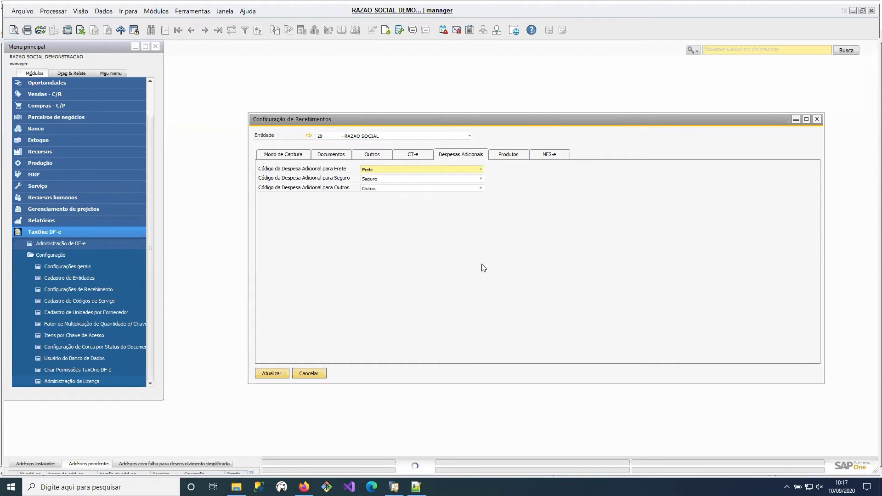
Step: Inspect the additional expense codes offered for other charges (Outros)
key(super+a)
click(455, 226)
key(super+a)
click(460, 188)
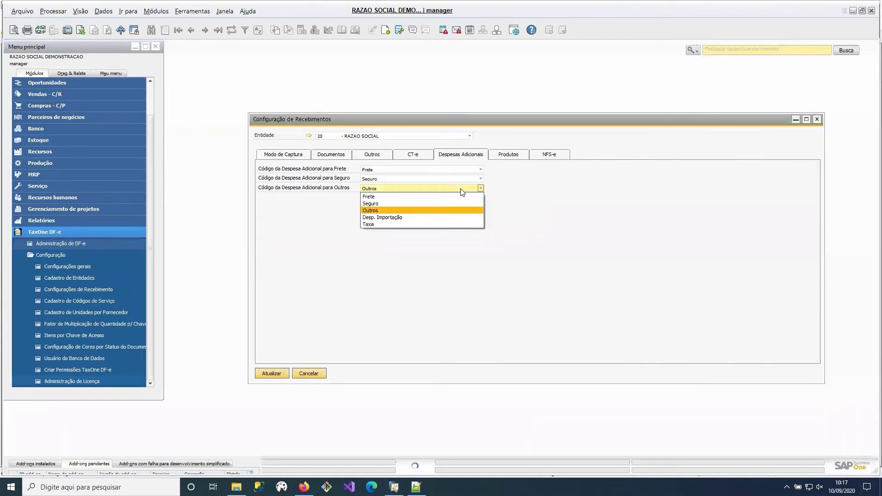
click(543, 198)
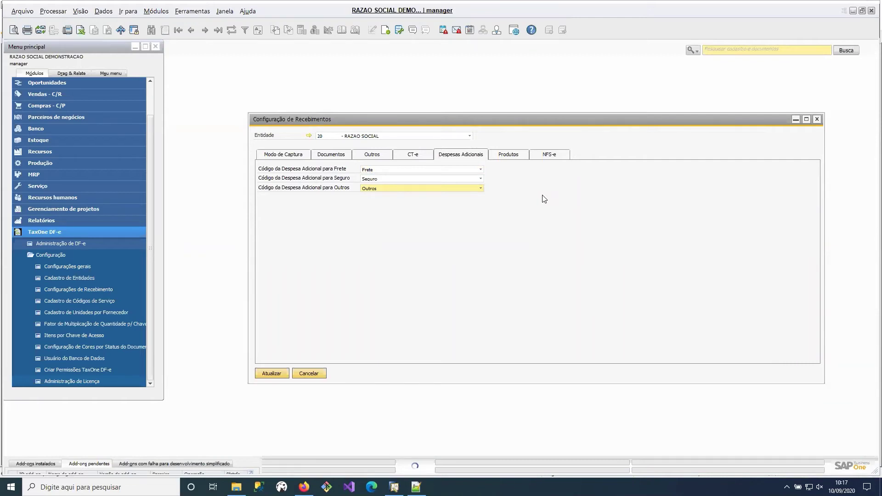
key(super+a)
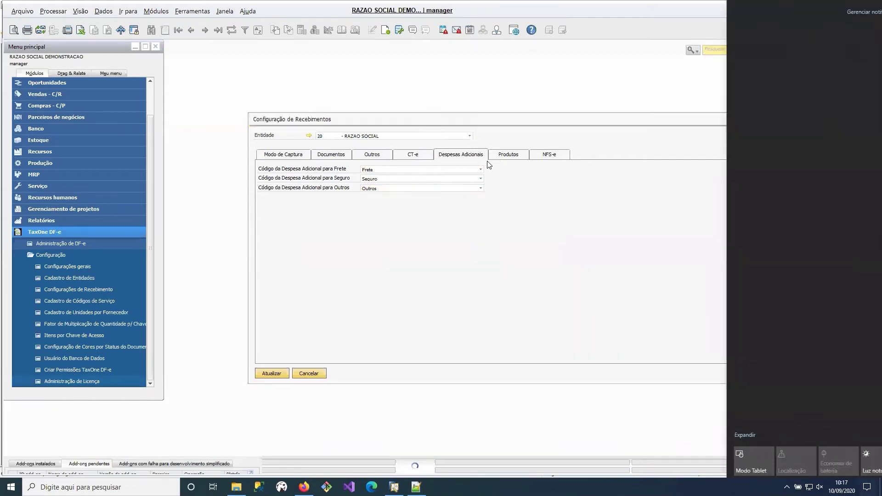
click(406, 255)
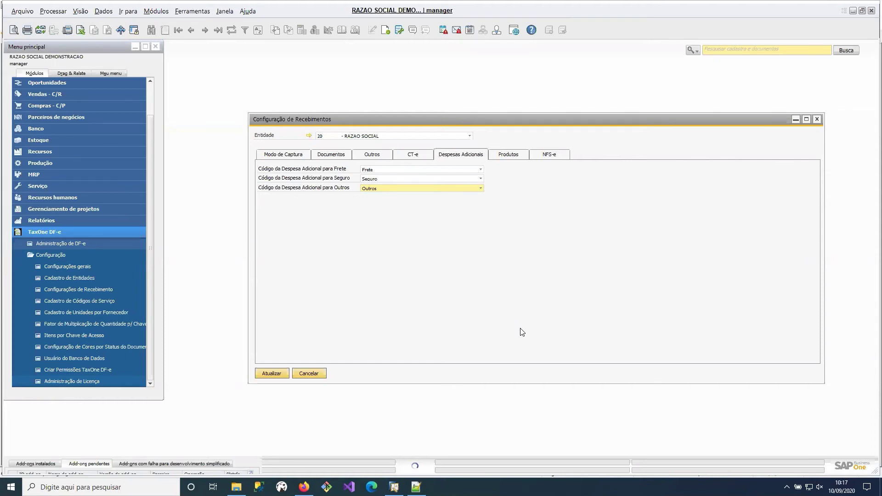
Step: In the product settings, temporarily disable the advanced product search model to inspect the basic search exclusions, and re-enable it
click(511, 156)
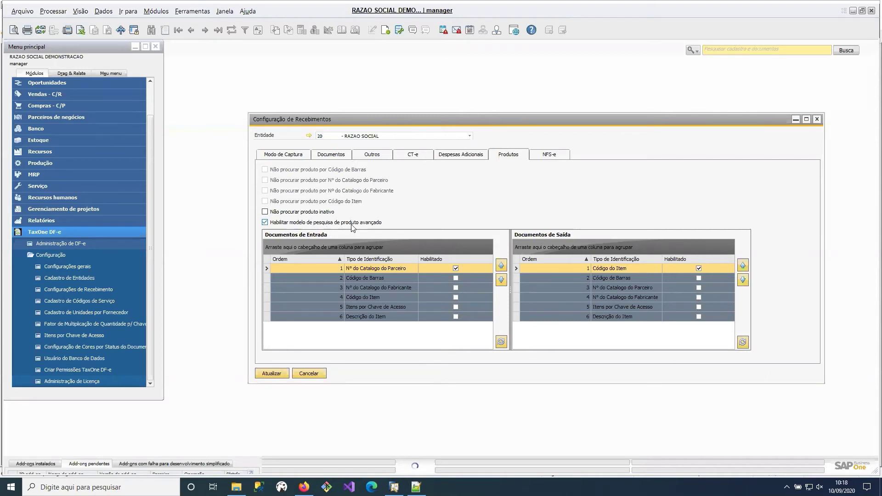
click(327, 223)
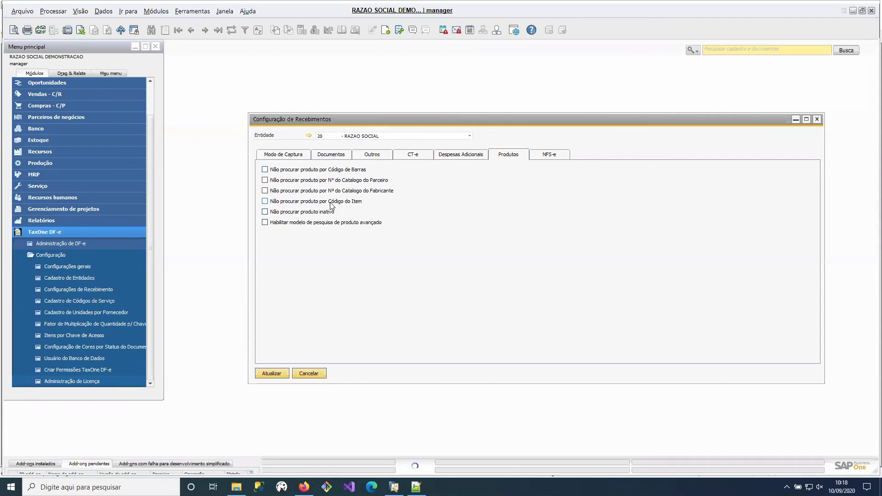
click(264, 201)
click(265, 222)
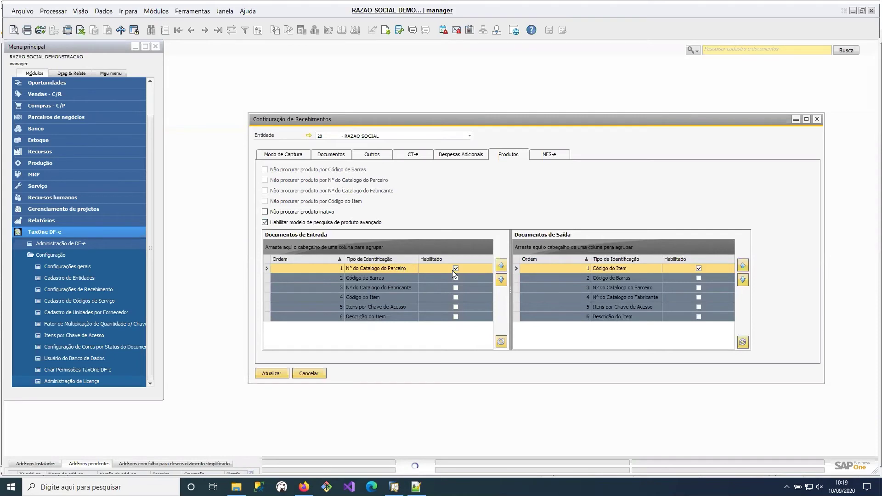
Step: Review the inbound document identification types Descrição do Item, Código de Barras and Nº do Catalogo do Parceiro
click(456, 317)
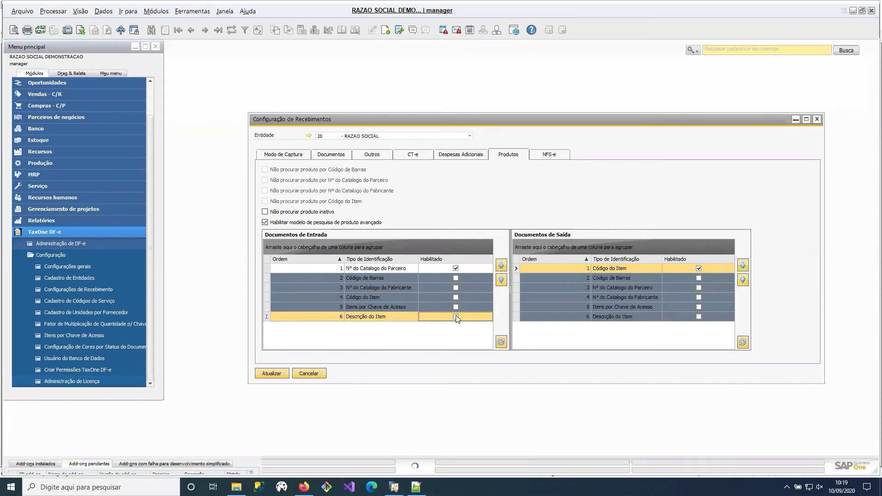
click(456, 277)
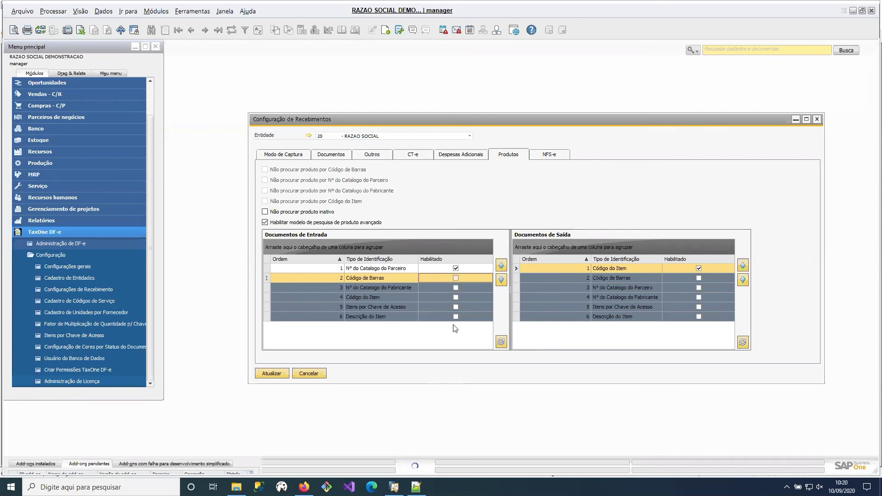
click(401, 270)
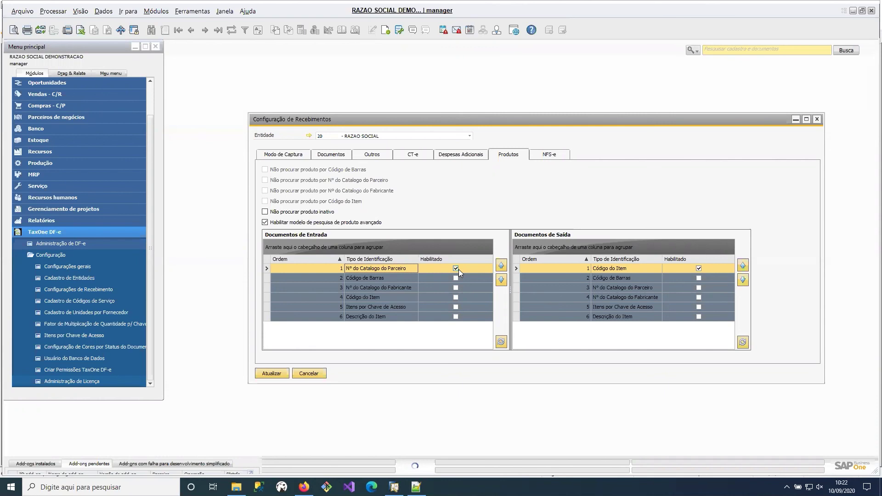
Step: In the inbound NFS-e settings, choose tax code 1933-004 for the first tax code row
click(540, 156)
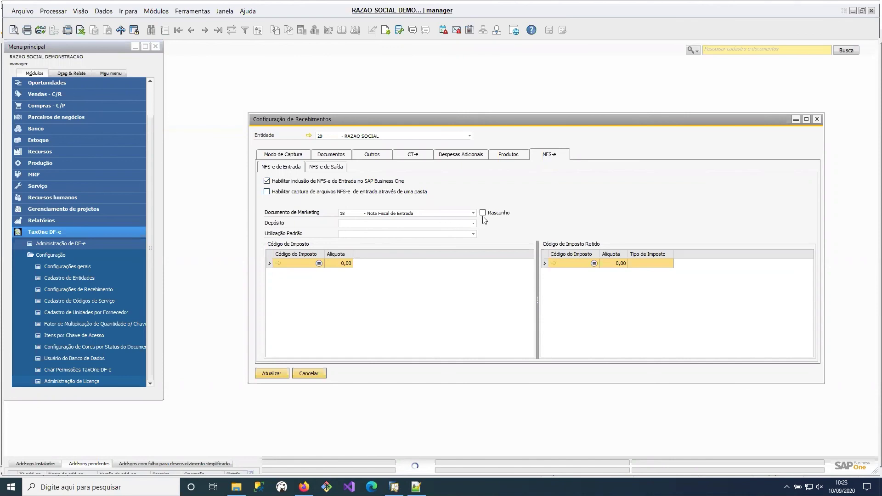
click(311, 262)
click(319, 263)
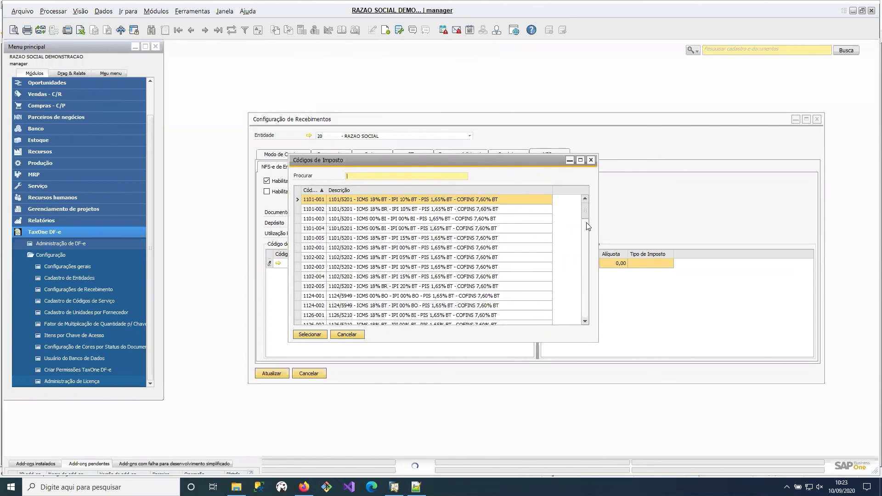
mouse_move(586, 214)
mouse_down()
mouse_move(580, 291)
mouse_move(578, 225)
mouse_up()
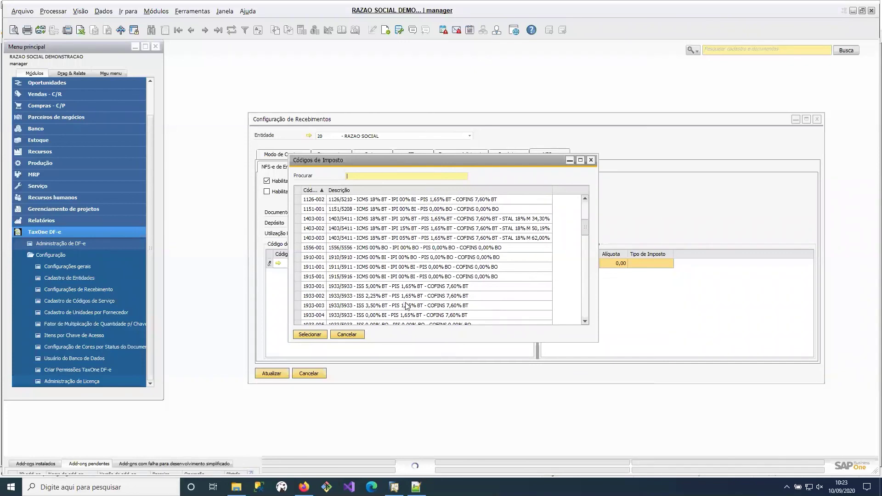
double_click(392, 315)
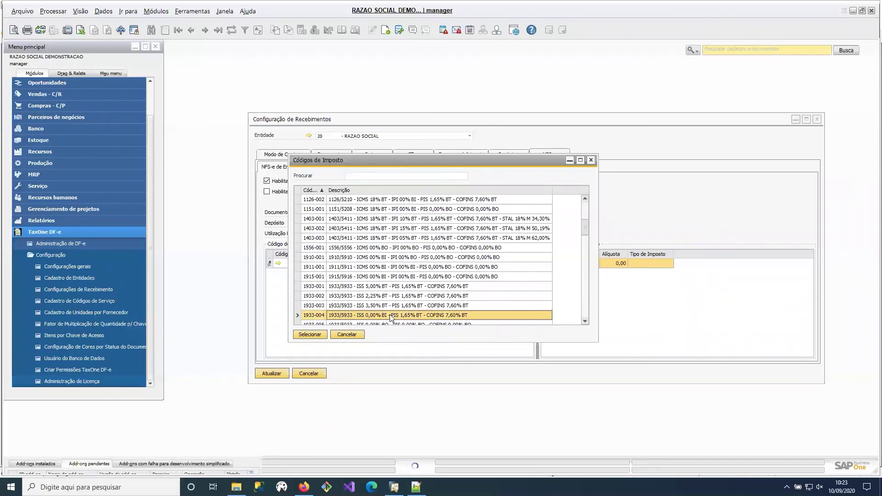